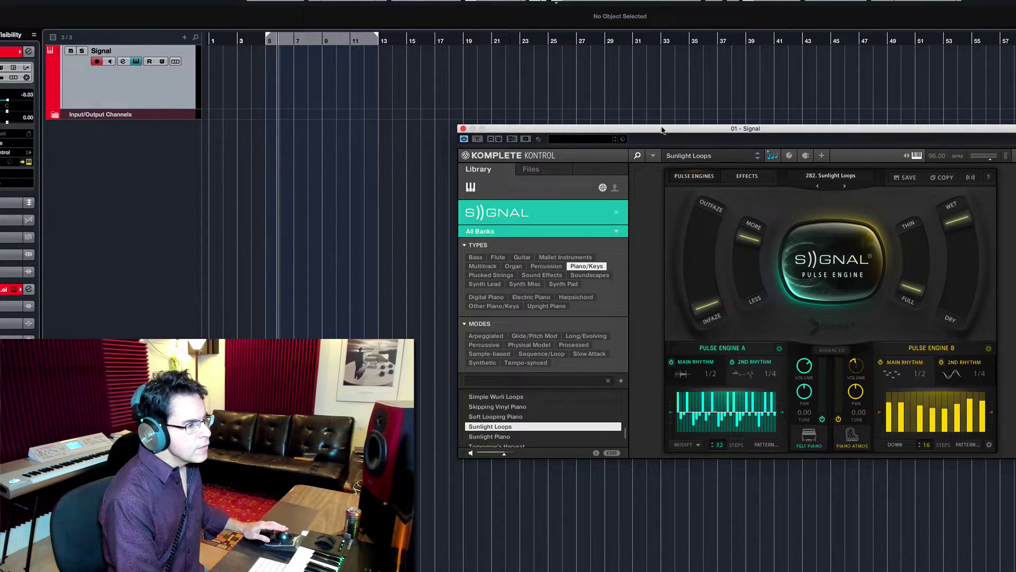
# Step: Record a new Signal part from bar 5 using the Sunlight Loops preset
pyautogui.moveTo(662, 130); pyautogui.dragTo(632, 126)
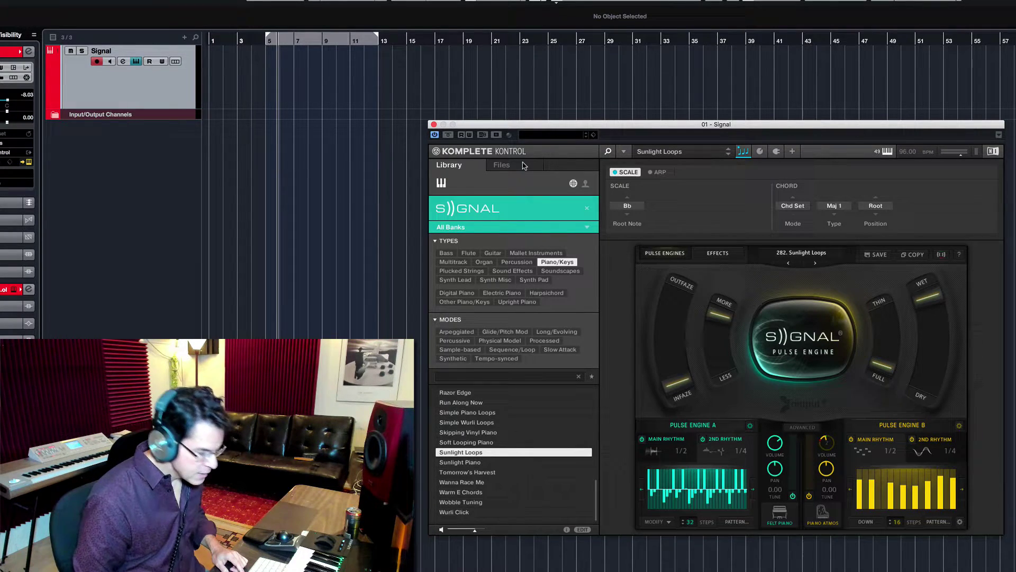
pyautogui.click(929, 37)
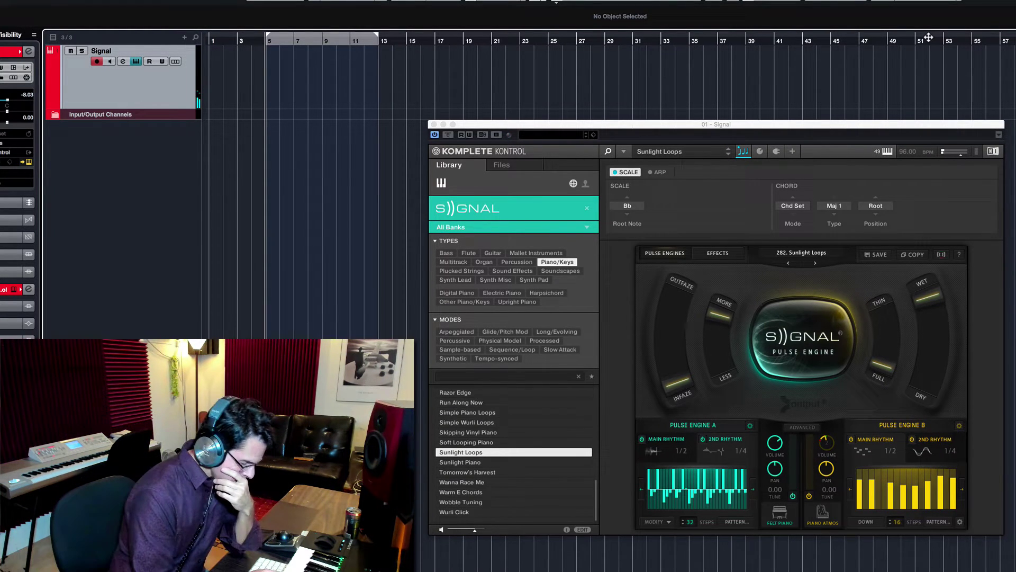
pyautogui.press('KP_Multiply')
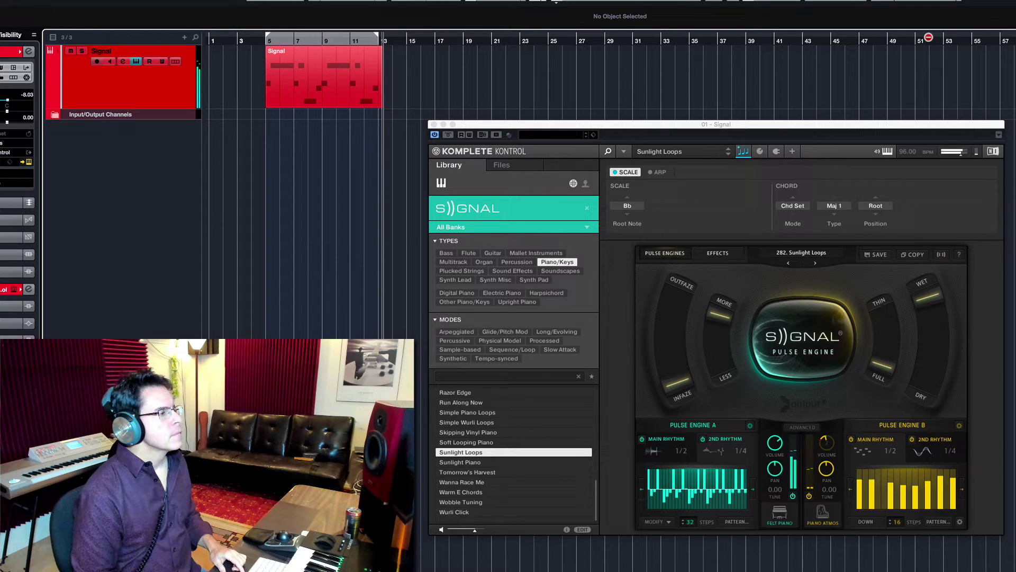
# Step: Stop recording the Signal part and close the Signal instrument window
pyautogui.press('space')
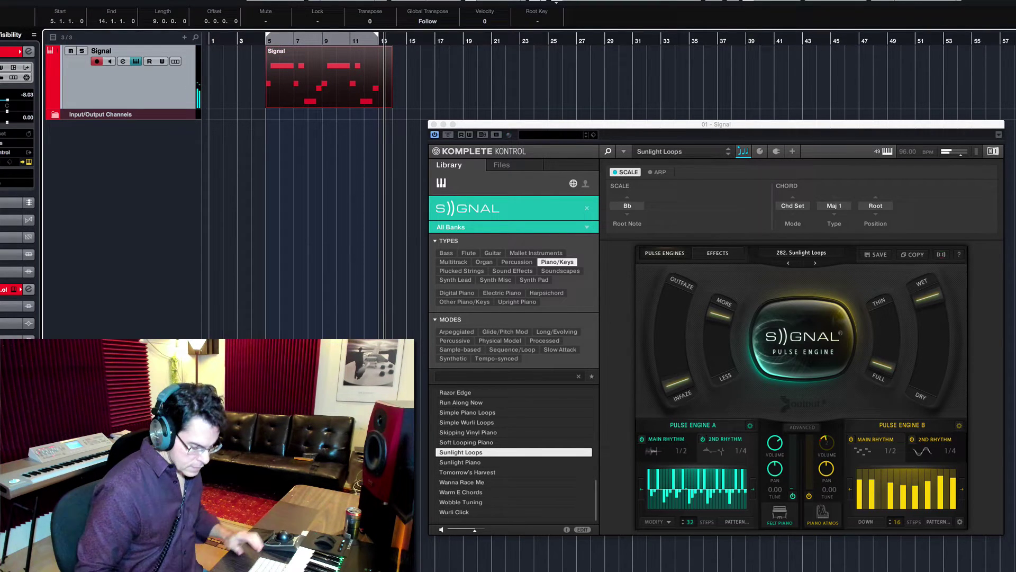
pyautogui.click(433, 124)
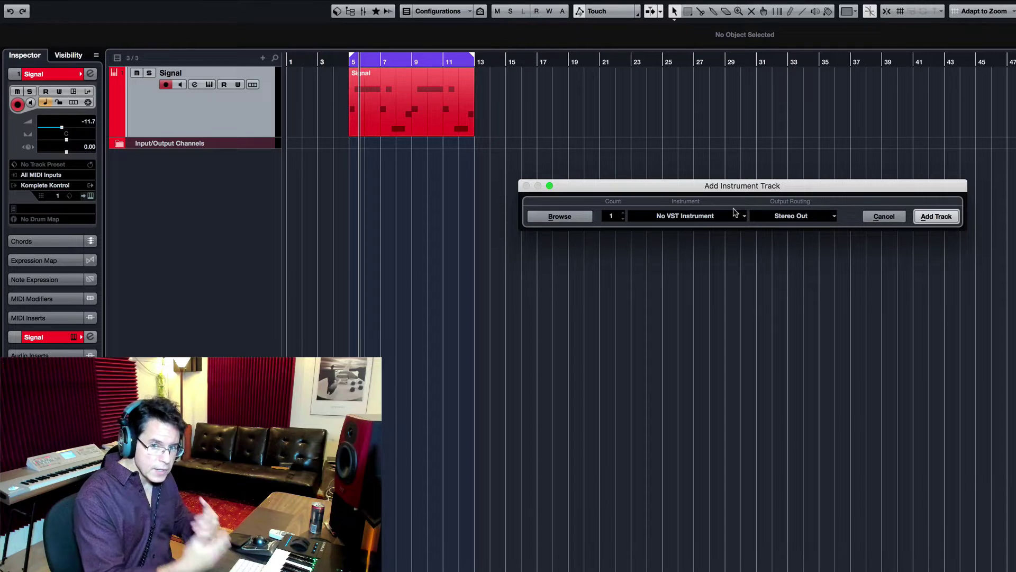
# Step: Add a Loopcloud instrument track, close its plugin window, and lower its fader to -0.90
pyautogui.click(704, 218)
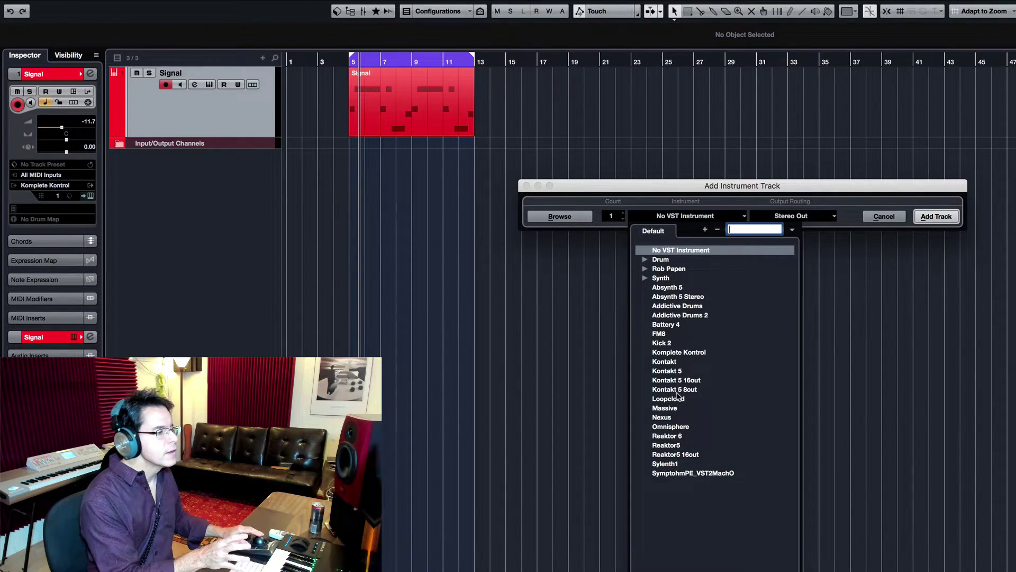
pyautogui.click(678, 397)
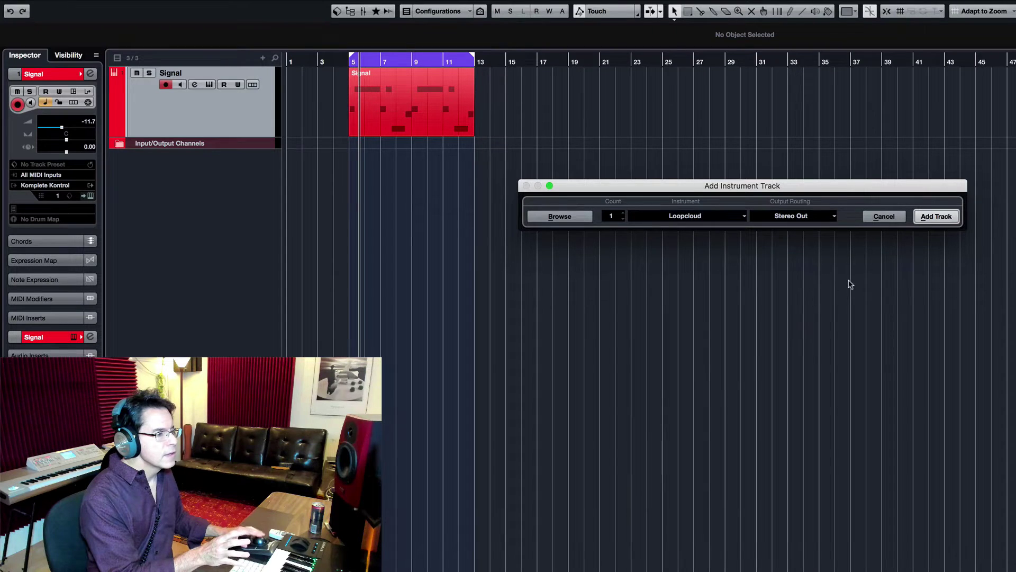
pyautogui.click(934, 215)
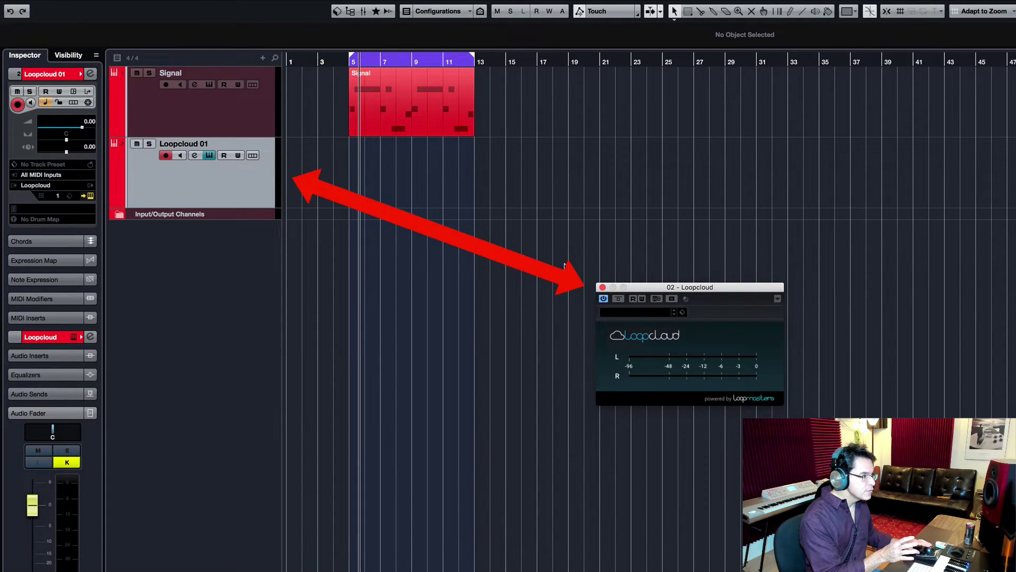
pyautogui.click(602, 287)
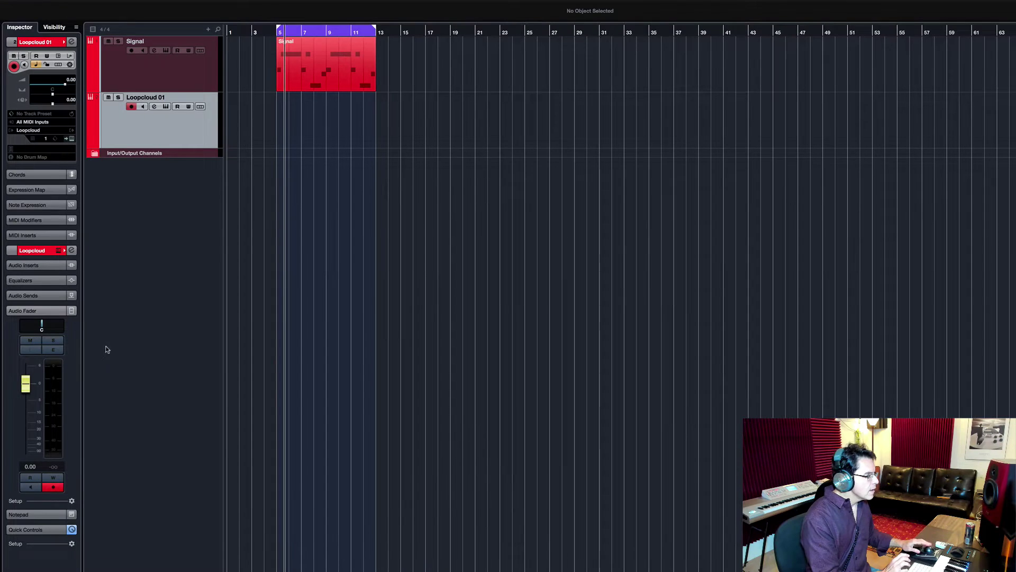
pyautogui.moveTo(26, 384); pyautogui.dragTo(25, 392)
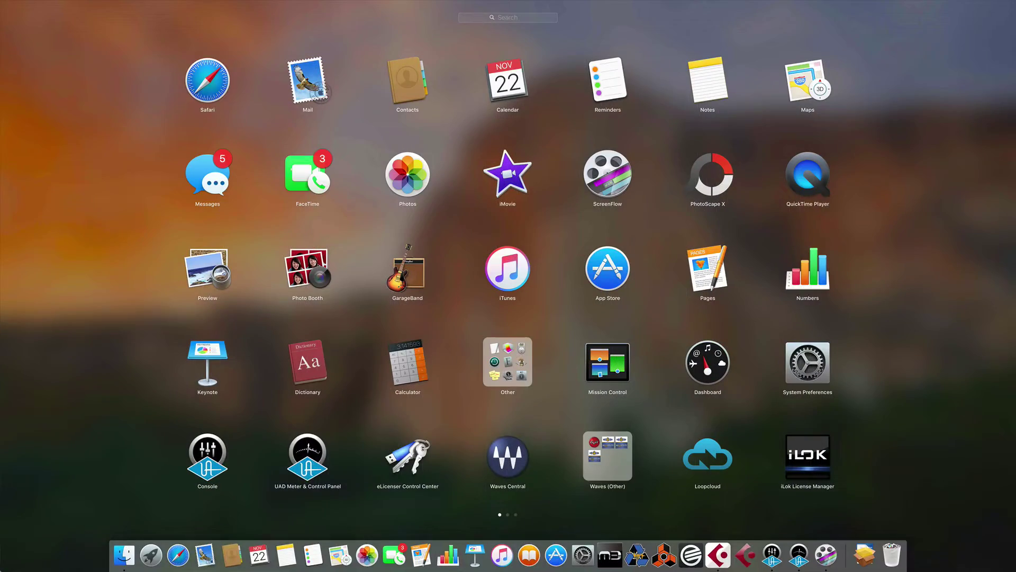
# Step: Start the standalone Loopcloud app from its Launchpad icon
pyautogui.click(708, 455)
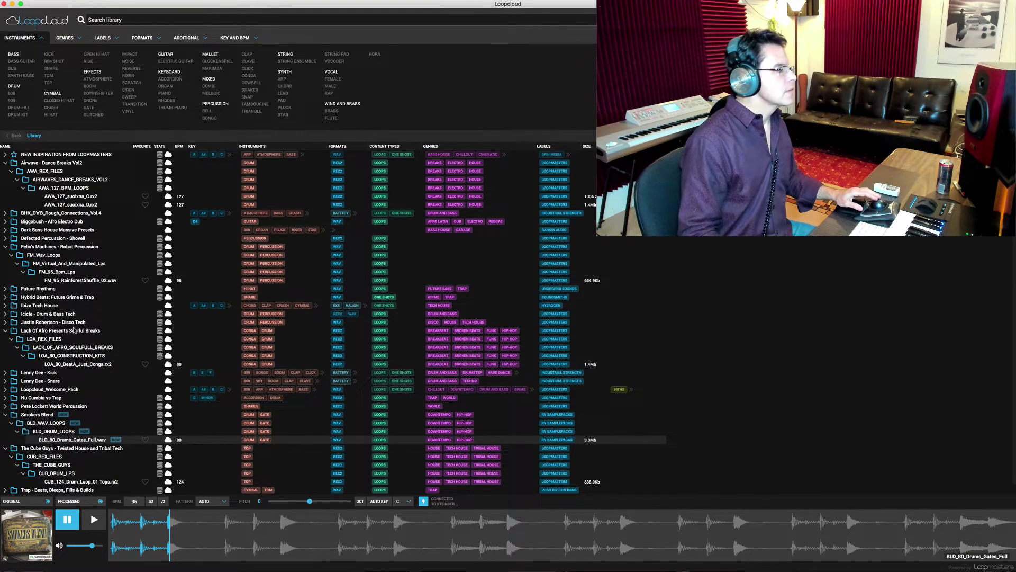
# Step: Preview LOA_80_BeatA_Just_Conga.rx2 and nudge the Loopcloud track volume up in Cubase
pyautogui.click(68, 371)
pyautogui.click(68, 367)
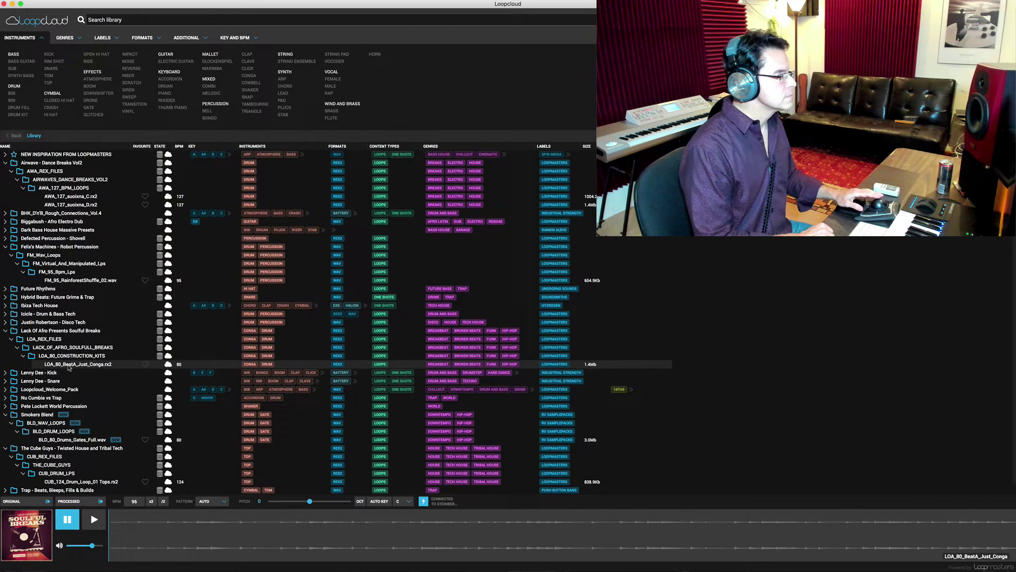
pyautogui.click(89, 520)
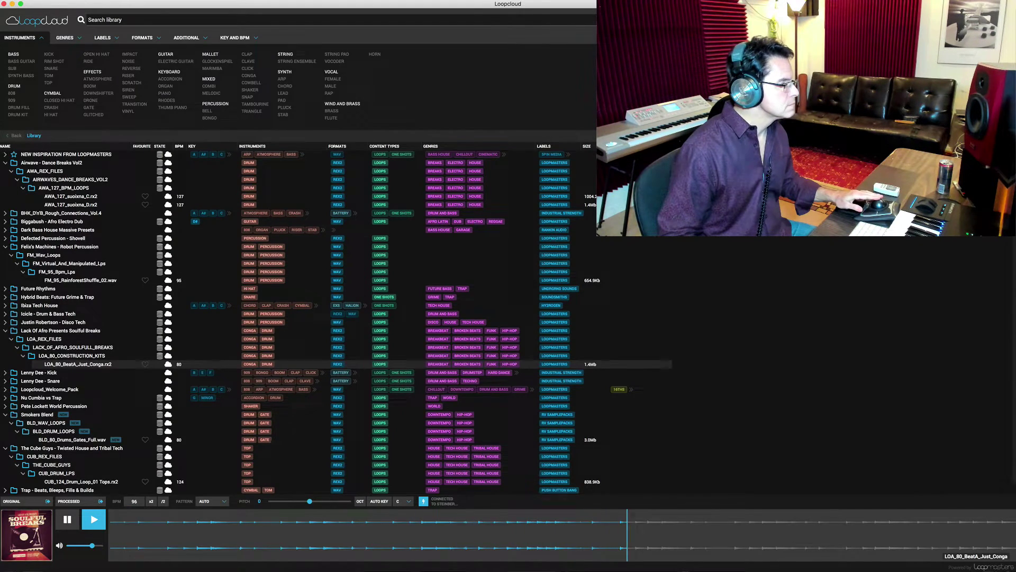
pyautogui.press('super+Tab')
pyautogui.moveTo(32, 547); pyautogui.dragTo(32, 544)
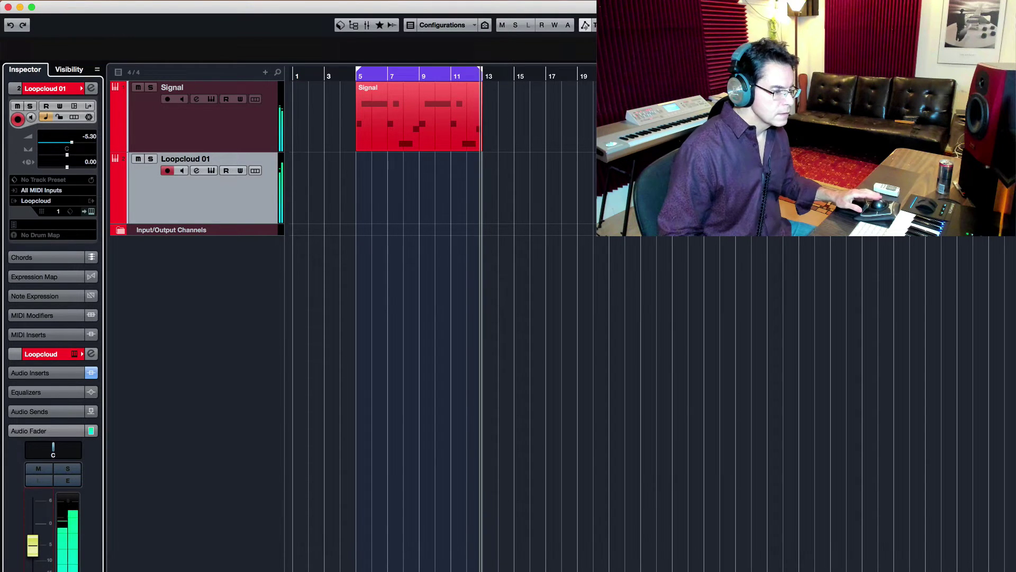
pyautogui.press('super+Tab')
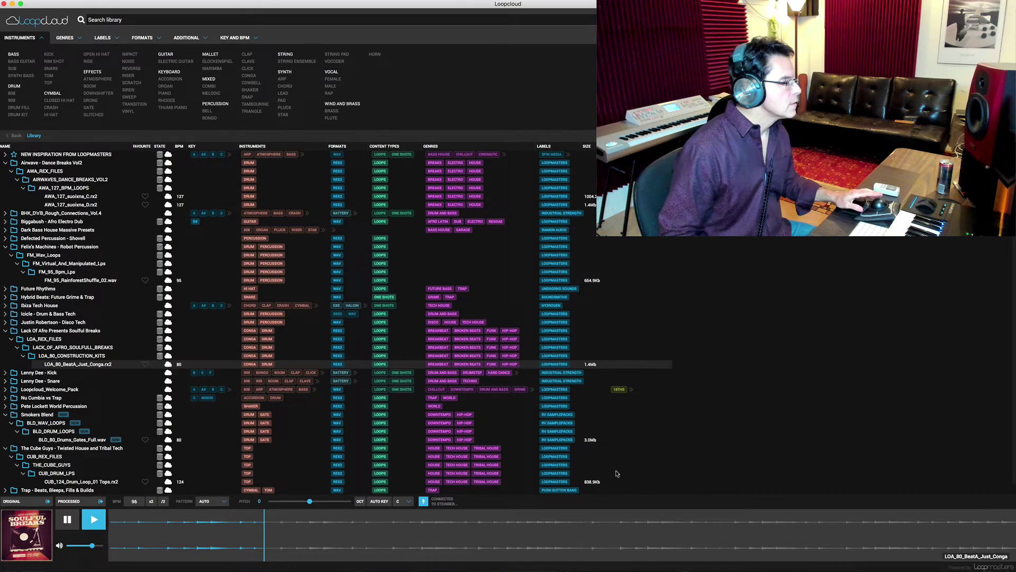
# Step: Audition FM_95_RainforestShuffle_02.wav, AWA_127_suoixna_D.rx2 and BLD_80_Drums_Gates_Full.wav against the project
pyautogui.click(71, 281)
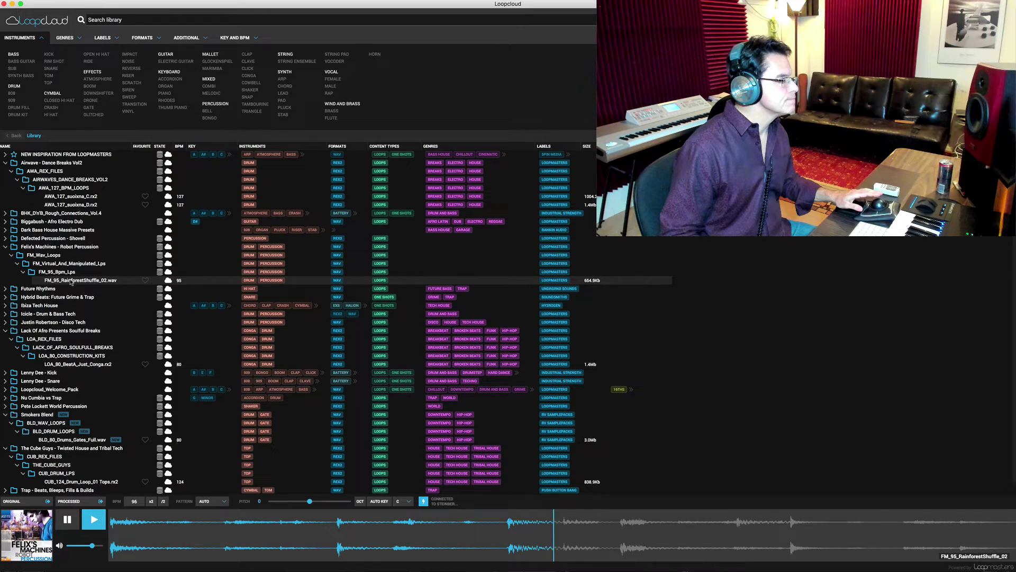
pyautogui.press('super+Tab')
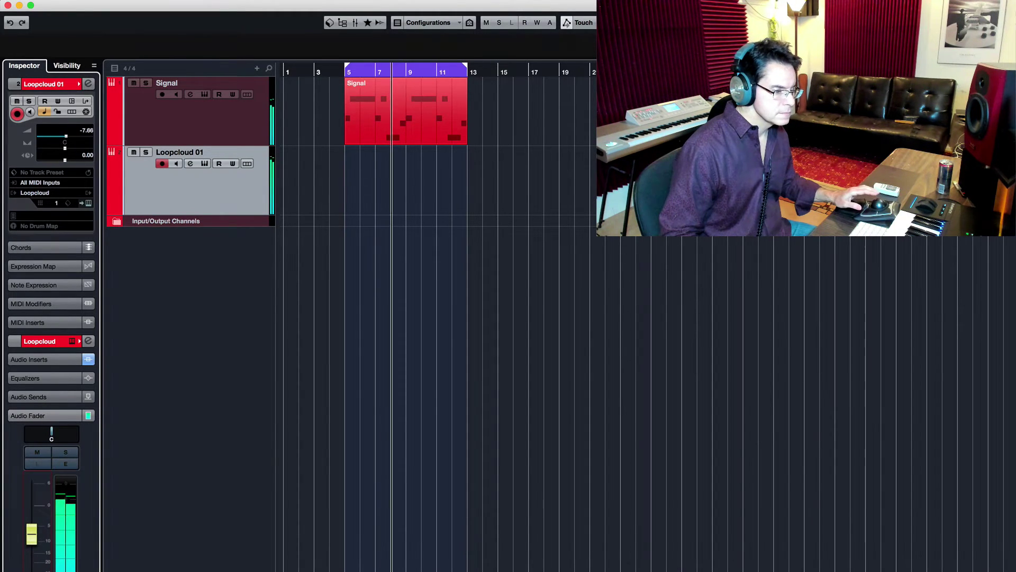
pyautogui.press('super+Tab')
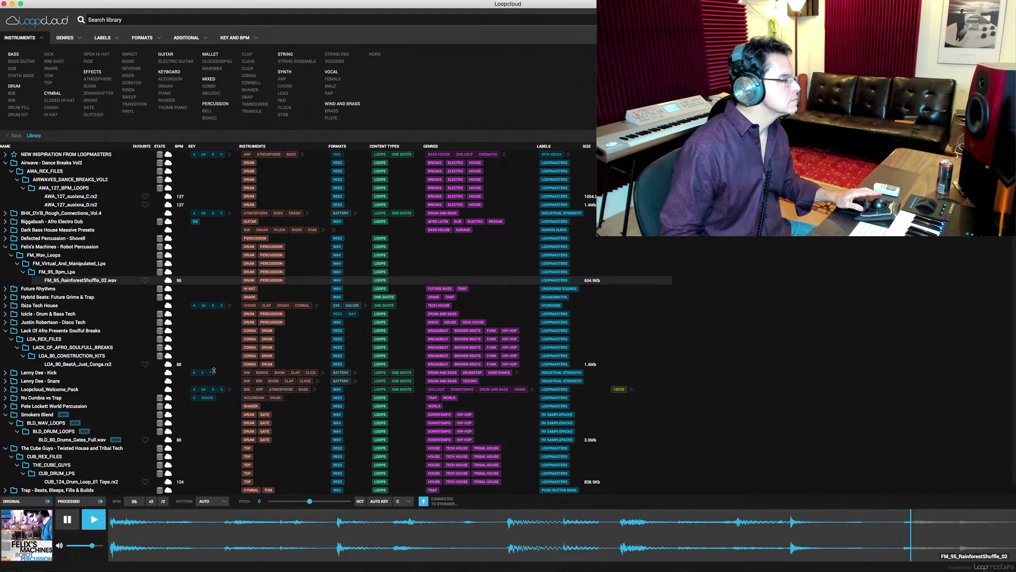
pyautogui.click(56, 204)
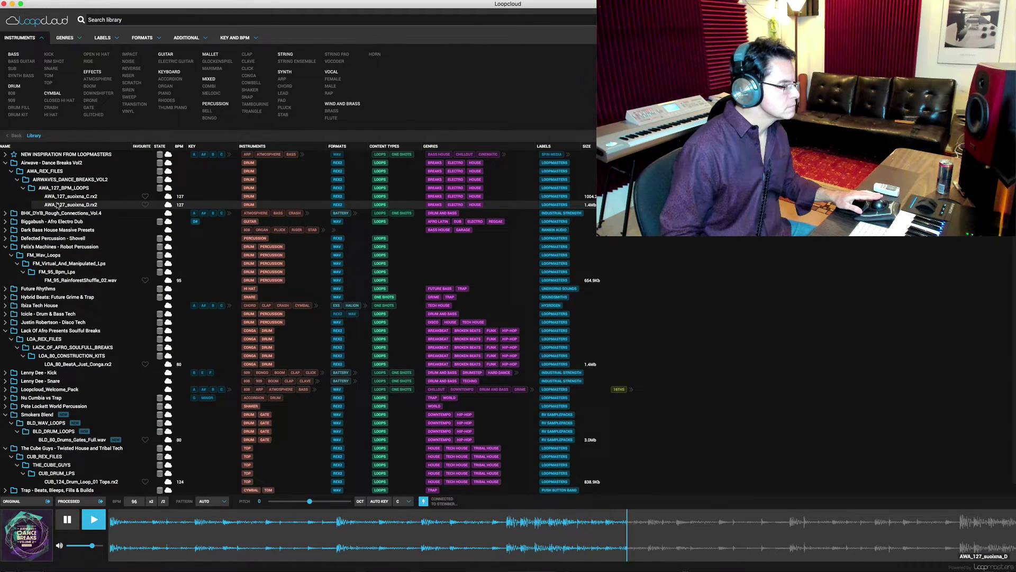
pyautogui.click(69, 441)
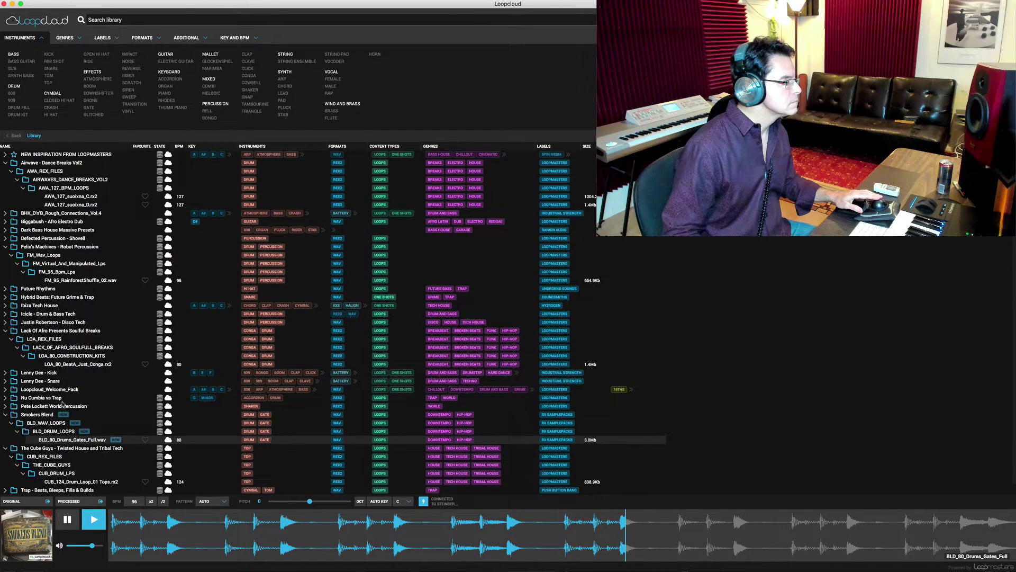
pyautogui.scroll(-1, 72, 434)
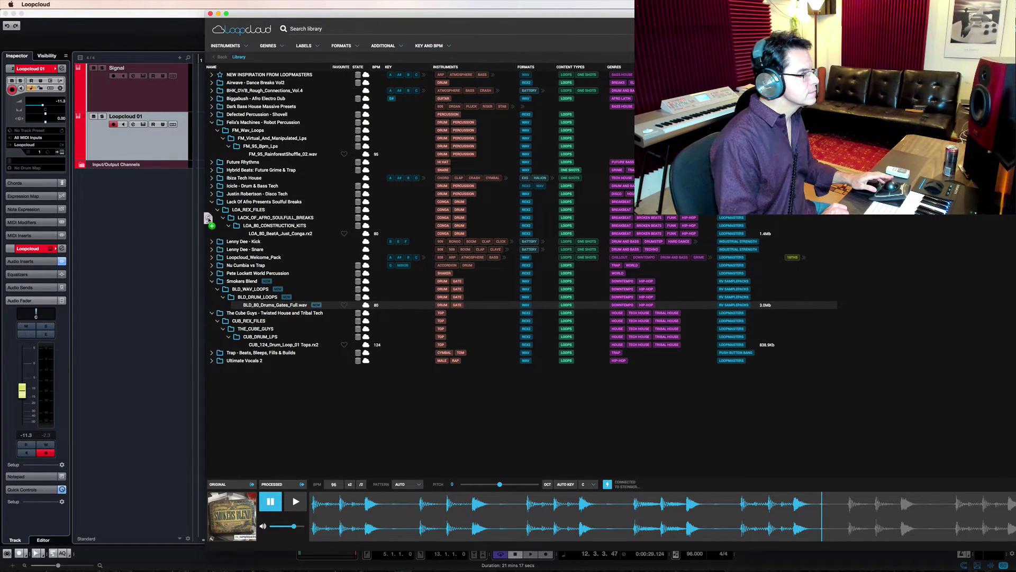
# Step: Import BLD_80_Drums_Gates_Full onto a new audio track, move it to bar 5, and play
pyautogui.moveTo(208, 218); pyautogui.dragTo(149, 164)
pyautogui.press('Return')
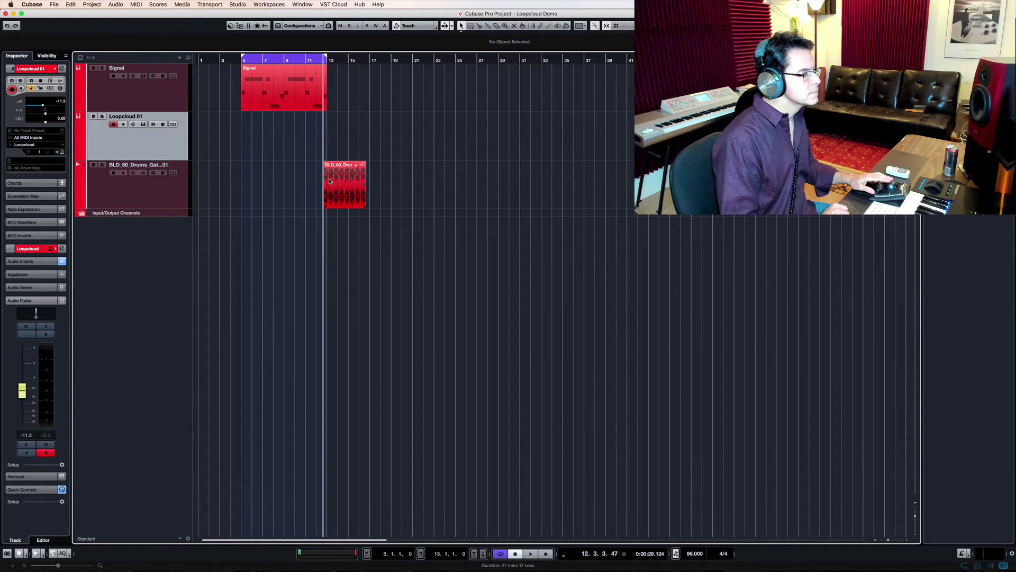
pyautogui.moveTo(330, 181); pyautogui.dragTo(246, 186)
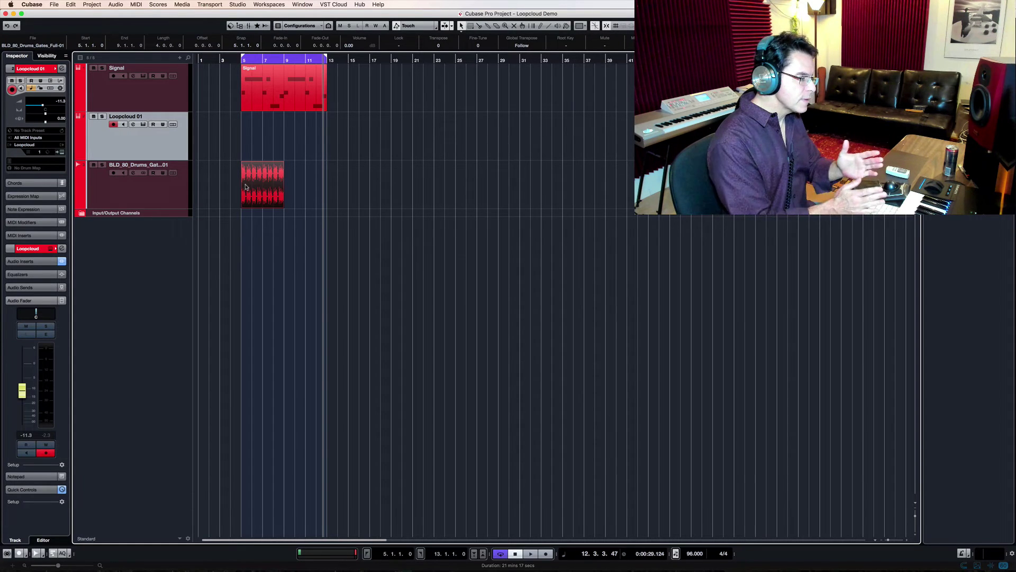
pyautogui.press('space')
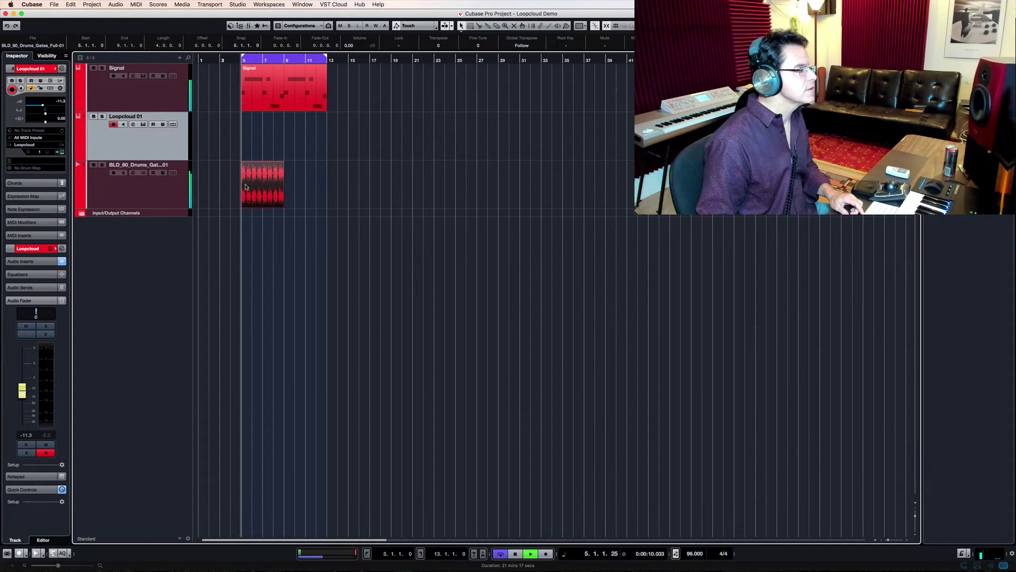
pyautogui.click(103, 182)
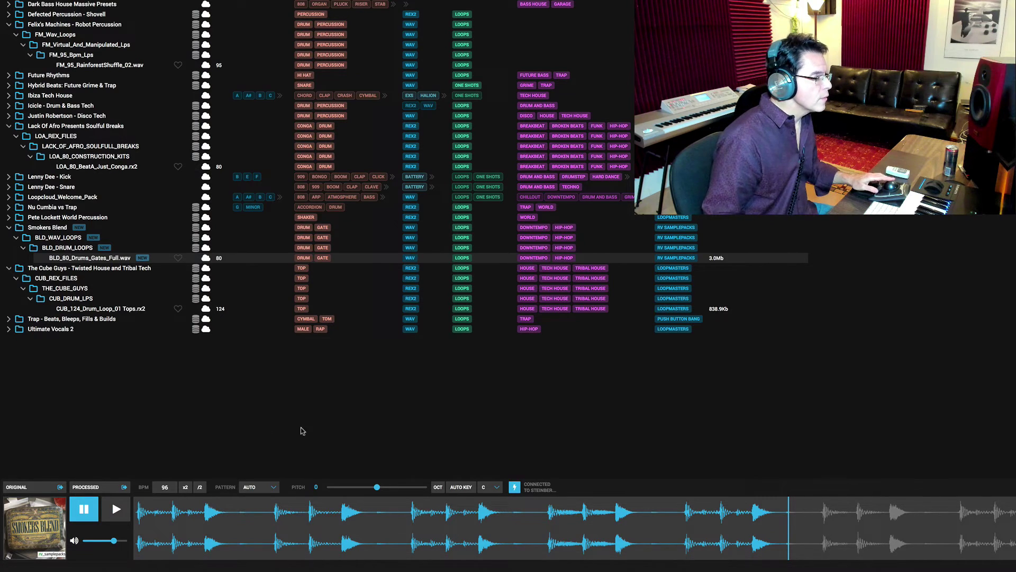
# Step: Audition SD_309 Snares 1 and 2 from Lenny Dee - Snare with the SNARE 1 preview pattern
pyautogui.click(8, 187)
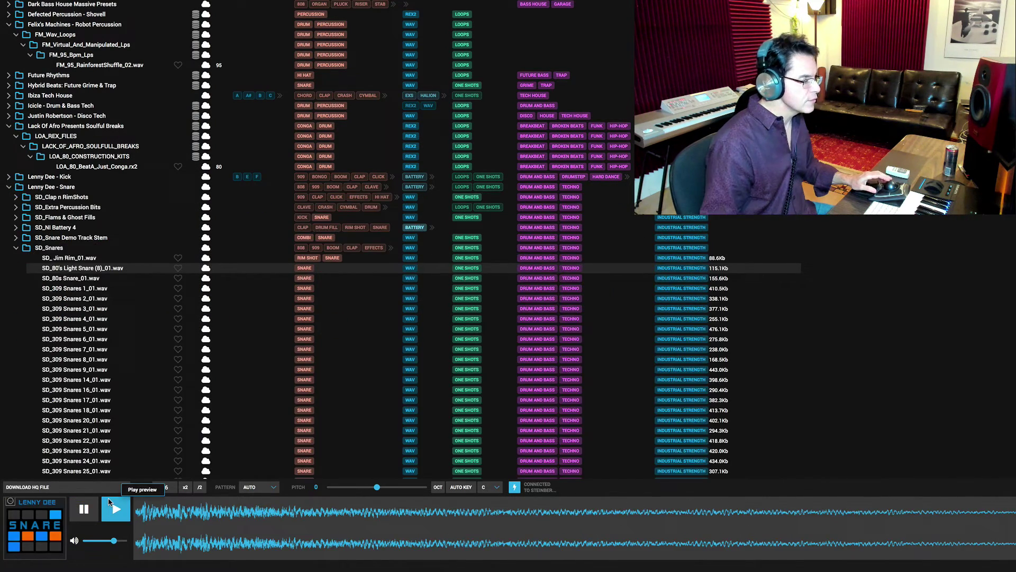
pyautogui.click(109, 510)
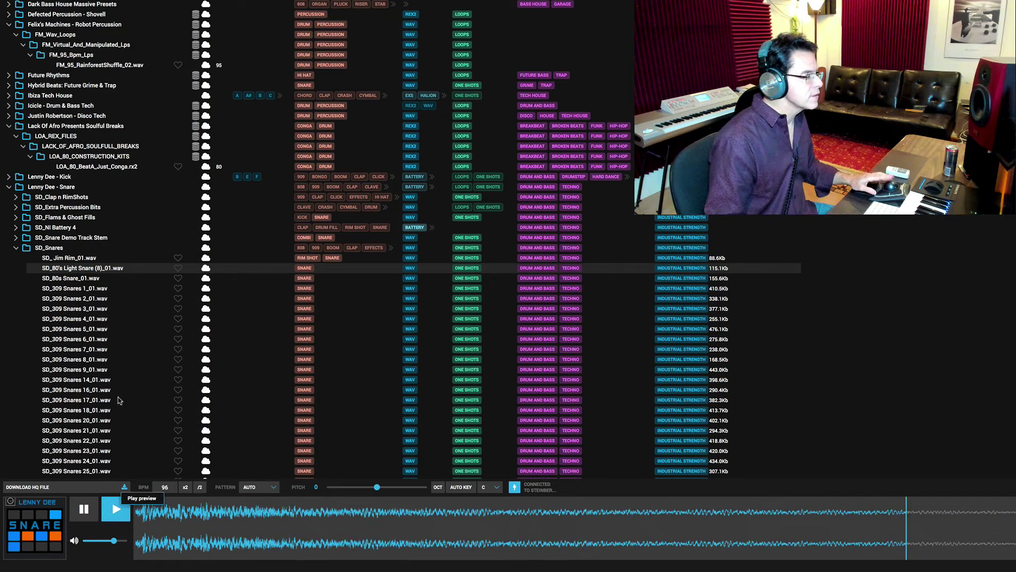
pyautogui.click(73, 291)
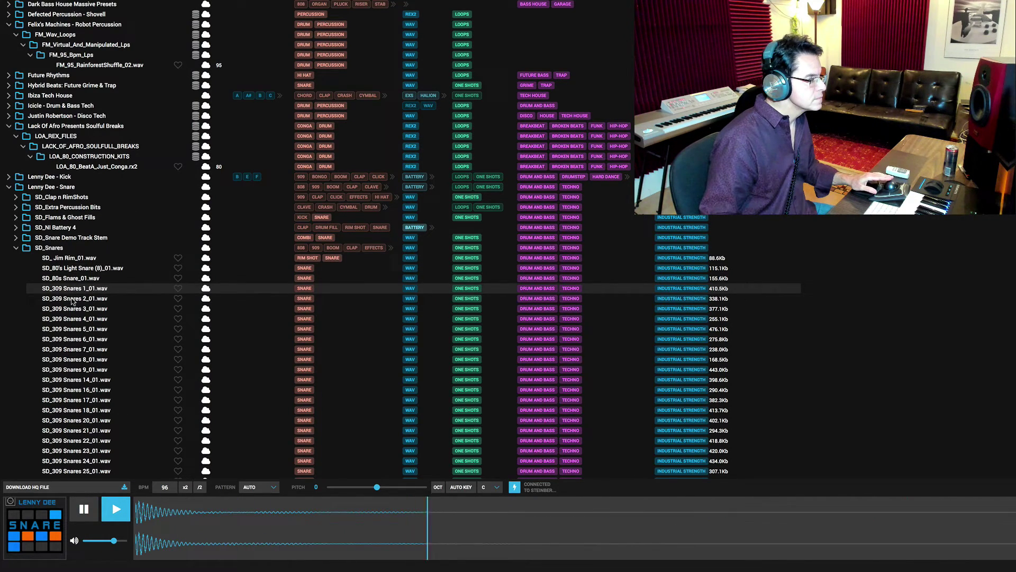
pyautogui.click(73, 301)
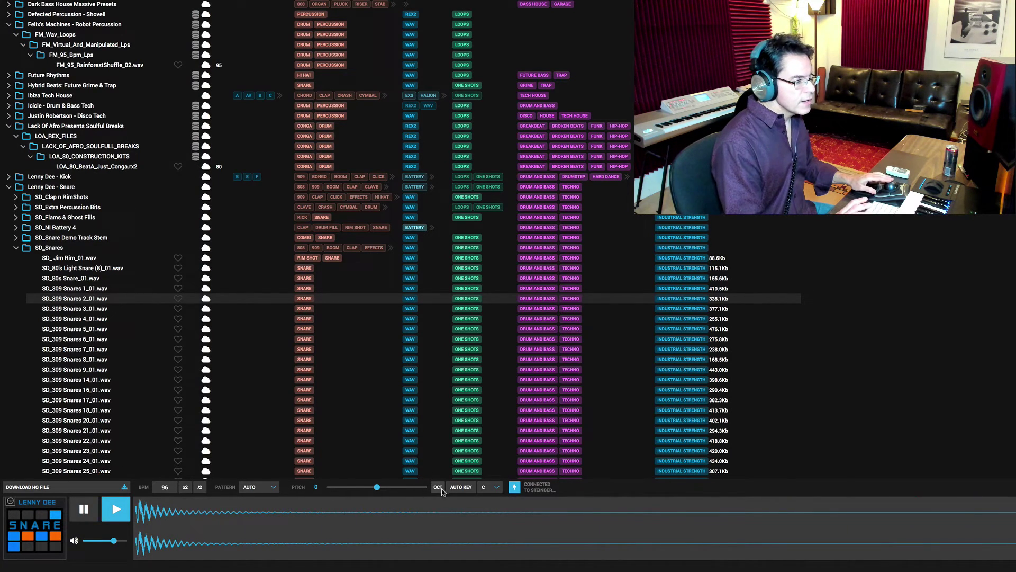
pyautogui.click(254, 490)
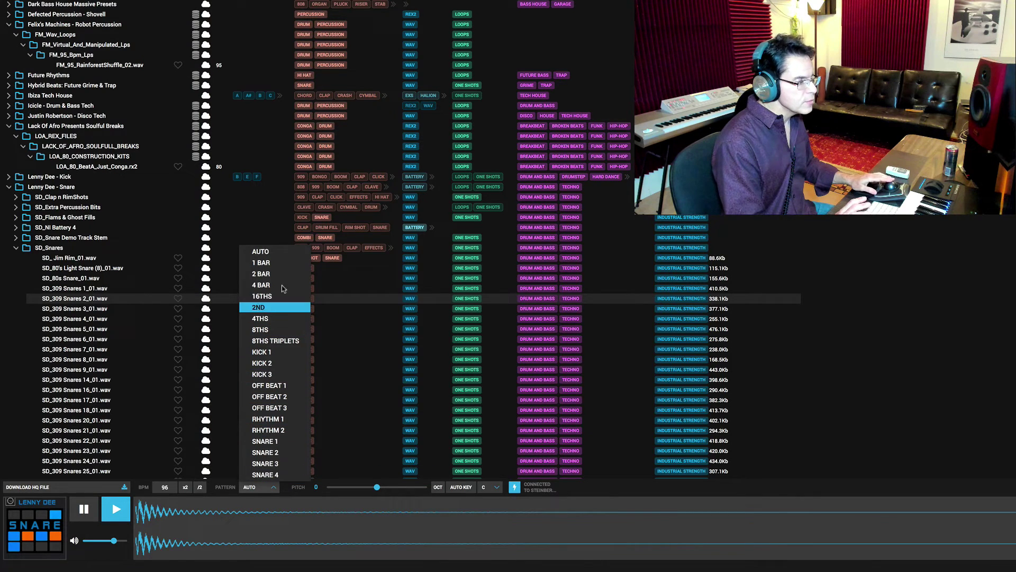
pyautogui.click(259, 440)
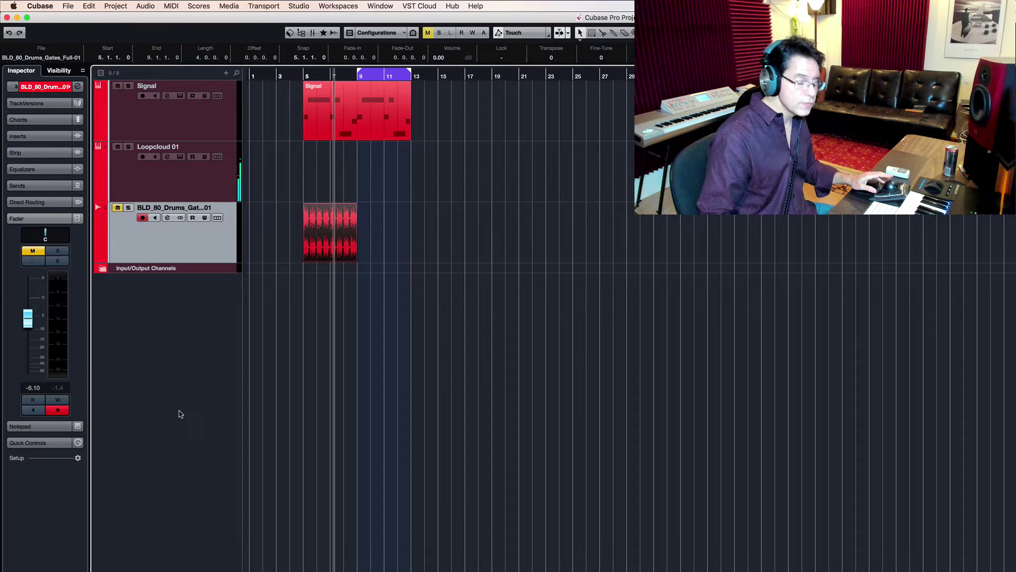
pyautogui.press('super+Tab')
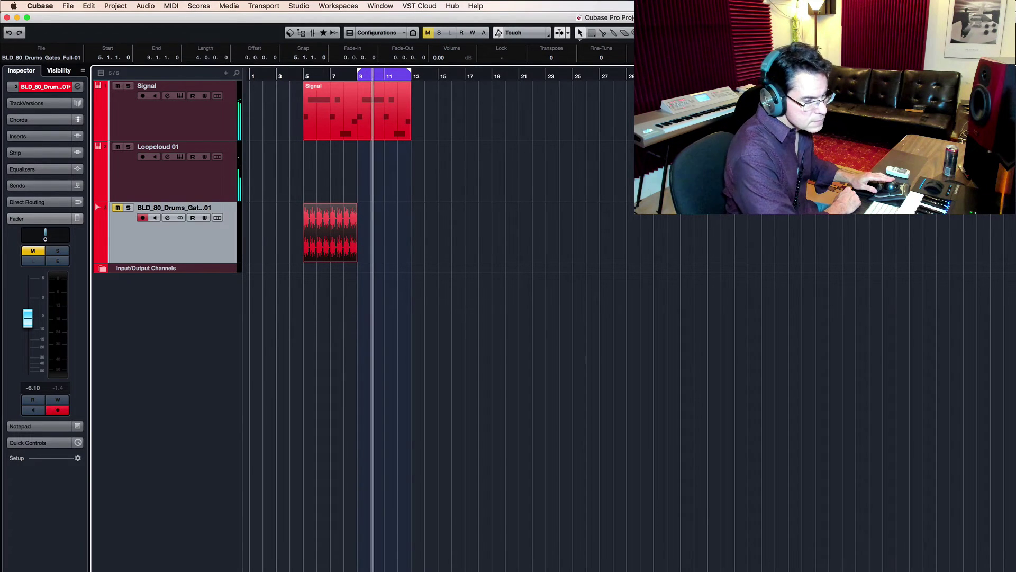
# Step: Audition SD_309 Snares 3, 4 and 5 in Loopcloud
pyautogui.press('super+Tab')
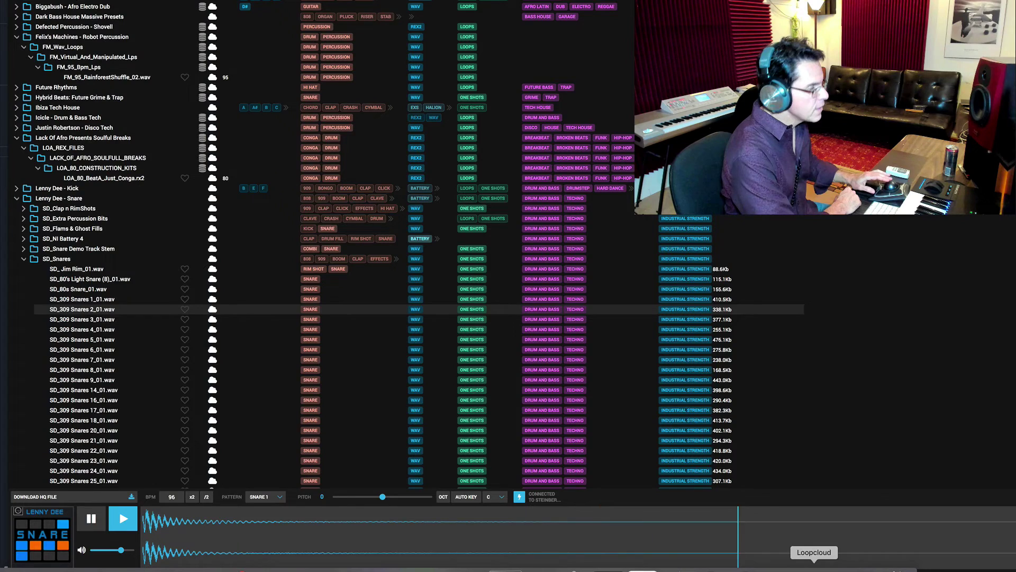
pyautogui.click(80, 320)
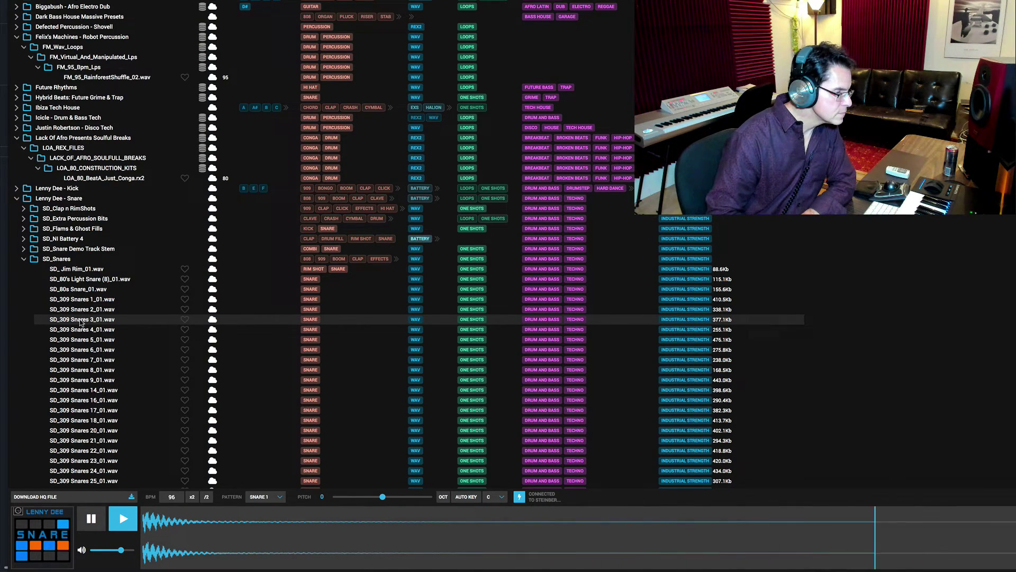
pyautogui.press('Down')
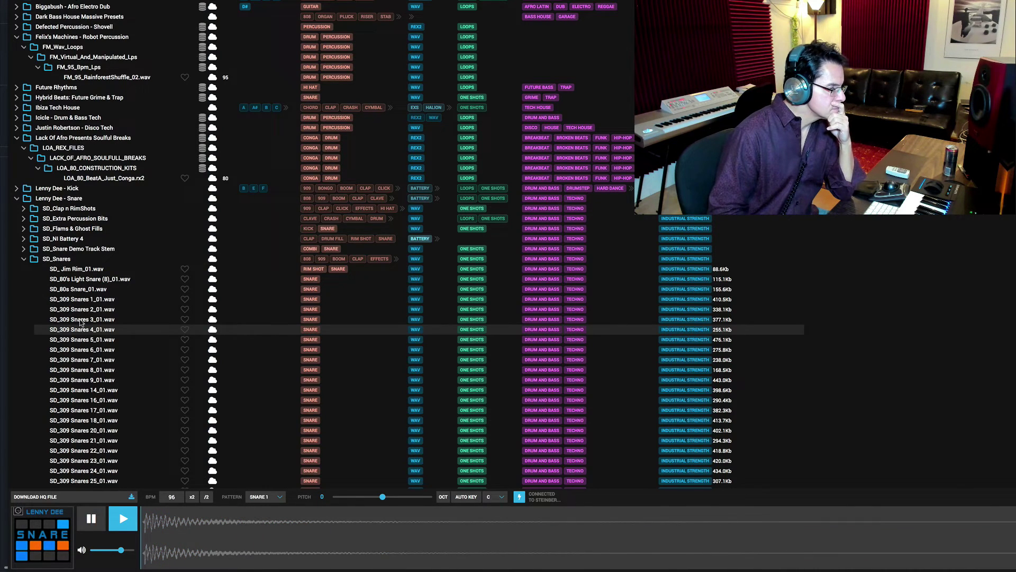
pyautogui.press('Down')
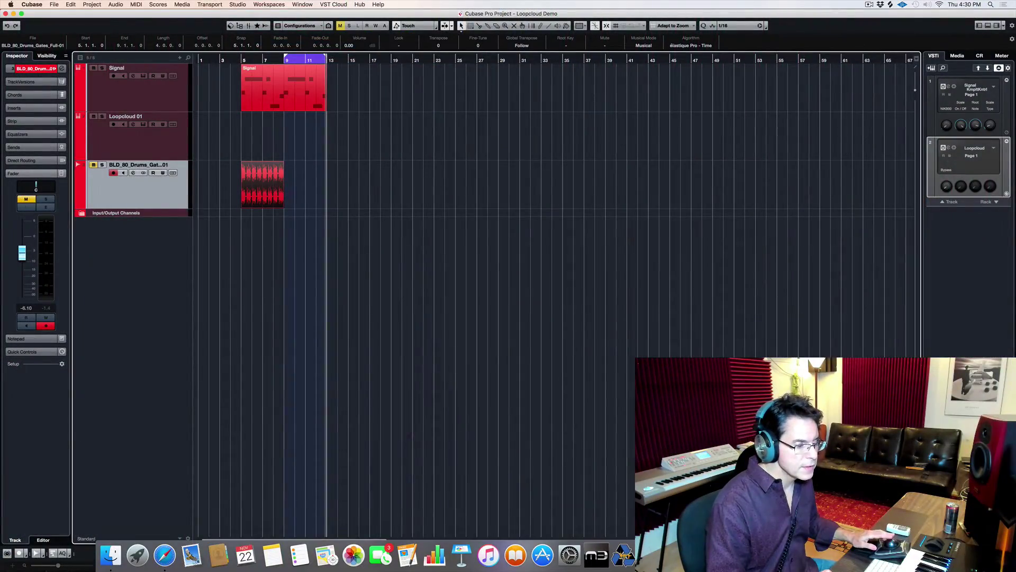
# Step: Search the Loopcloud store for 'guitar' and open the Electric Space Guitars pack
pyautogui.click(624, 554)
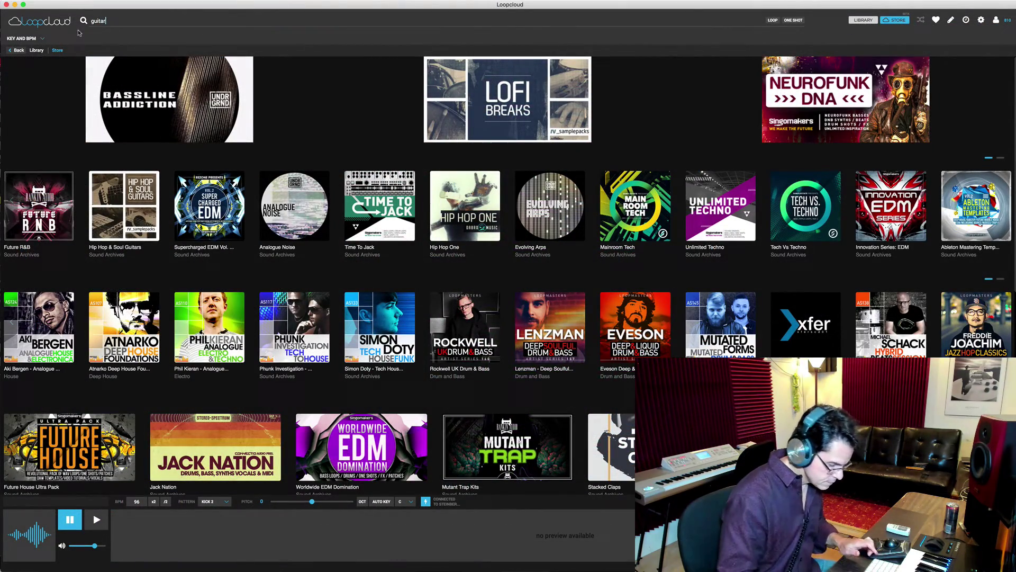
pyautogui.press('Return')
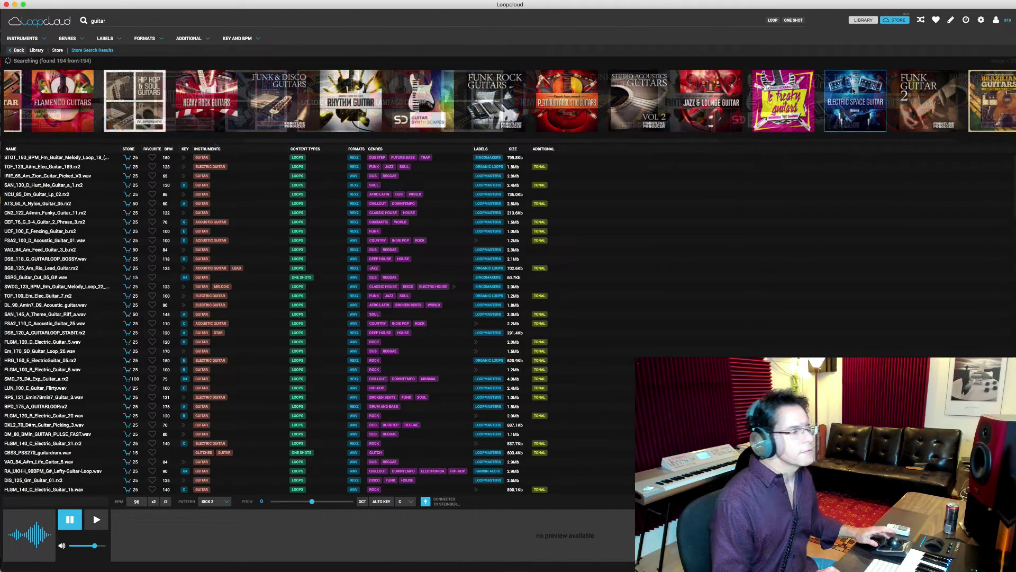
pyautogui.click(853, 91)
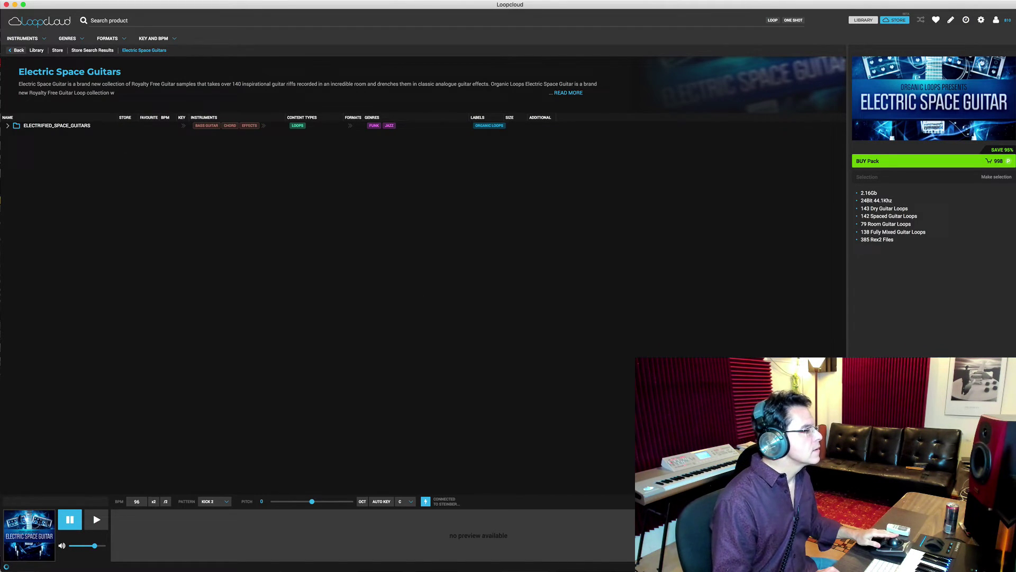
# Step: Expand ELECTRIFIED_SPACE_GUITARS > SPG_REX_FILES and preview SPG_75_Em7_Warp_Clean.rx2
pyautogui.click(9, 126)
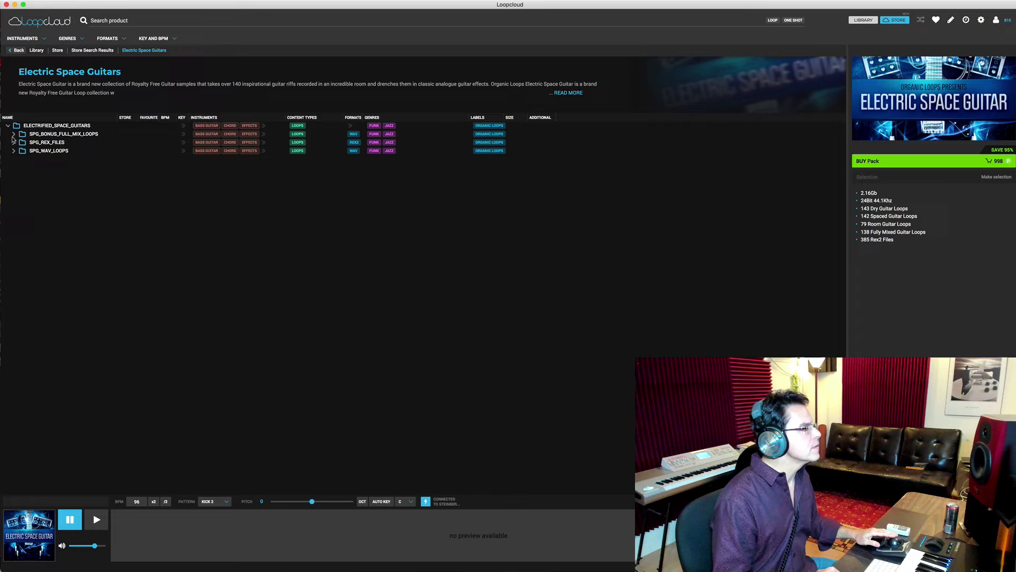
pyautogui.click(14, 143)
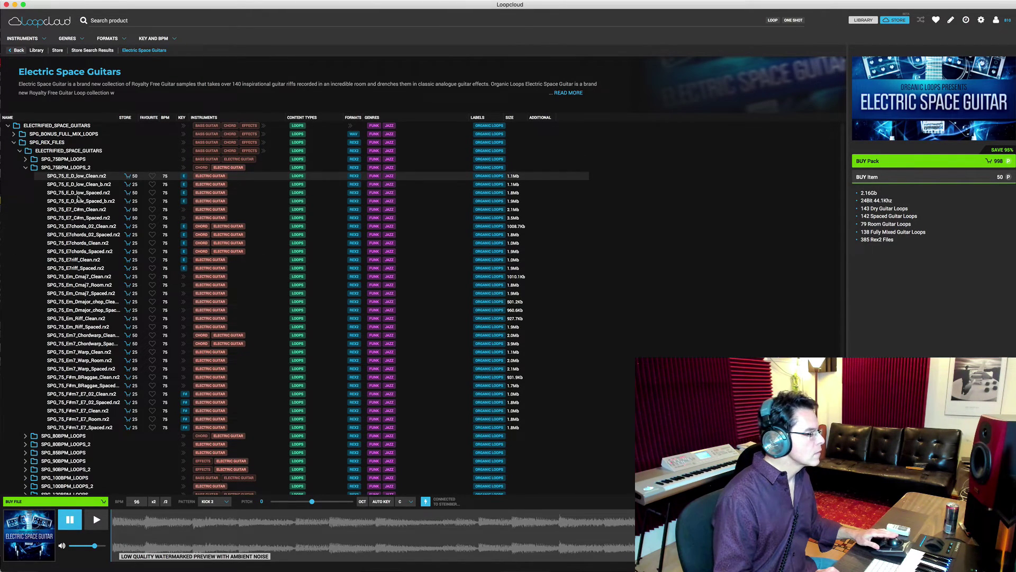
pyautogui.click(96, 519)
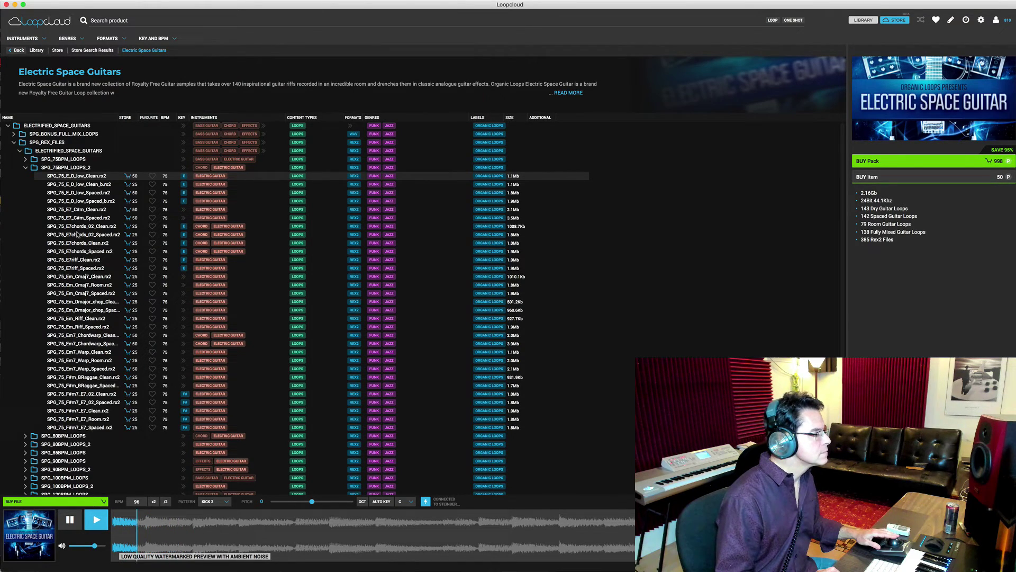
pyautogui.click(64, 352)
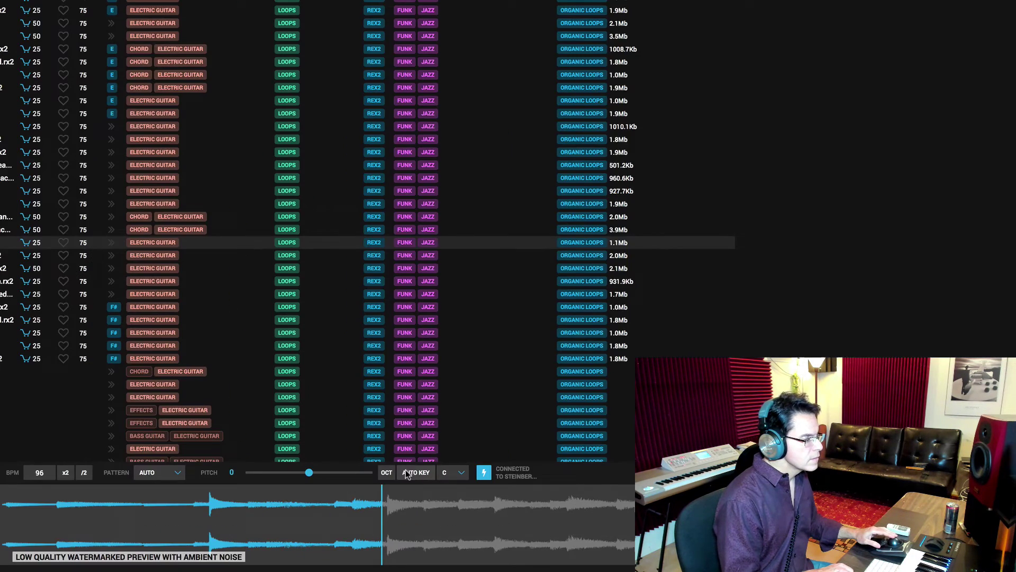
# Step: Turn on Auto Key with target key G, shifting the SPG_75_Em7_Warp_Clean.rx2 preview up 3 semitones
pyautogui.click(382, 501)
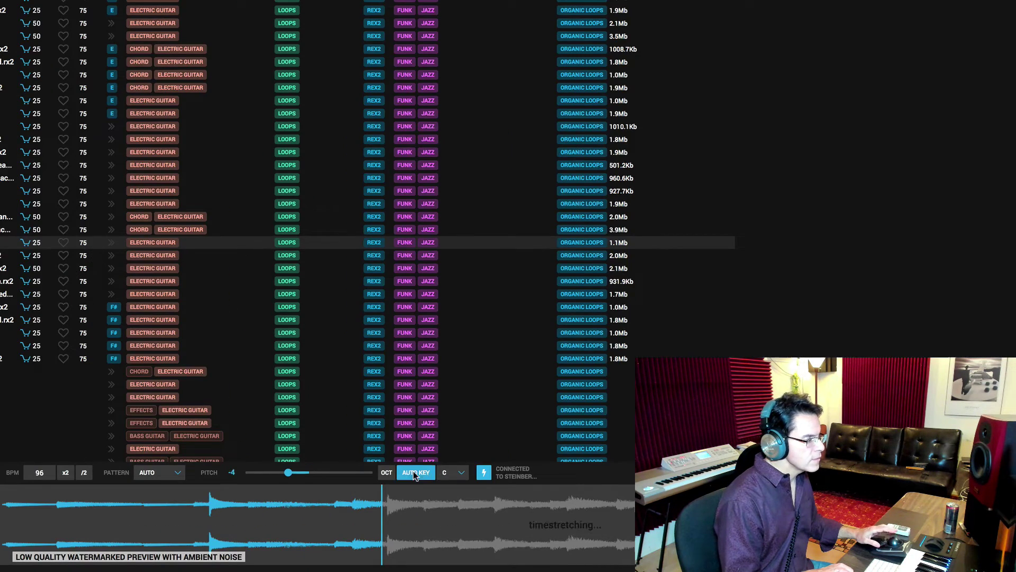
pyautogui.click(447, 474)
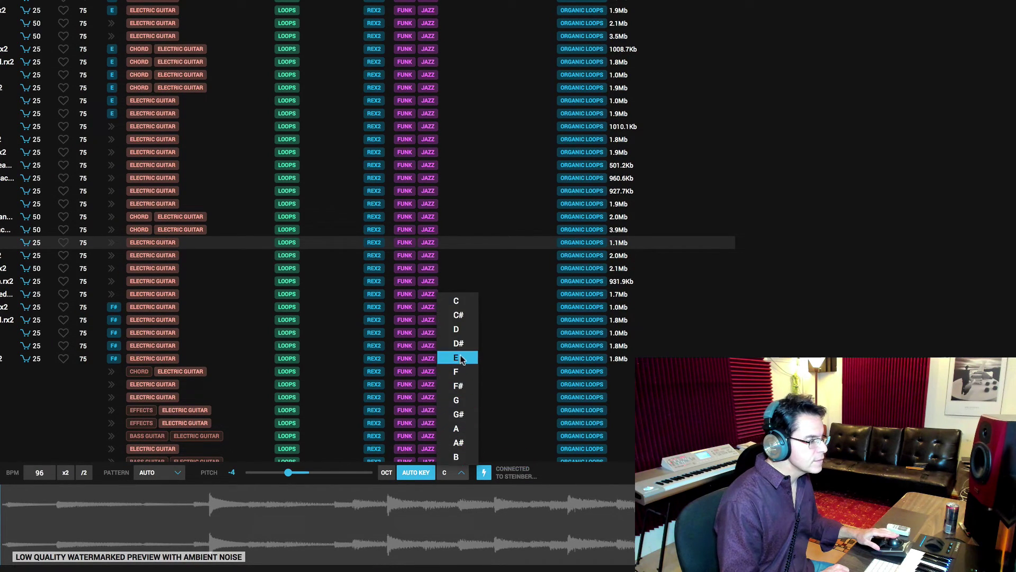
pyautogui.click(456, 399)
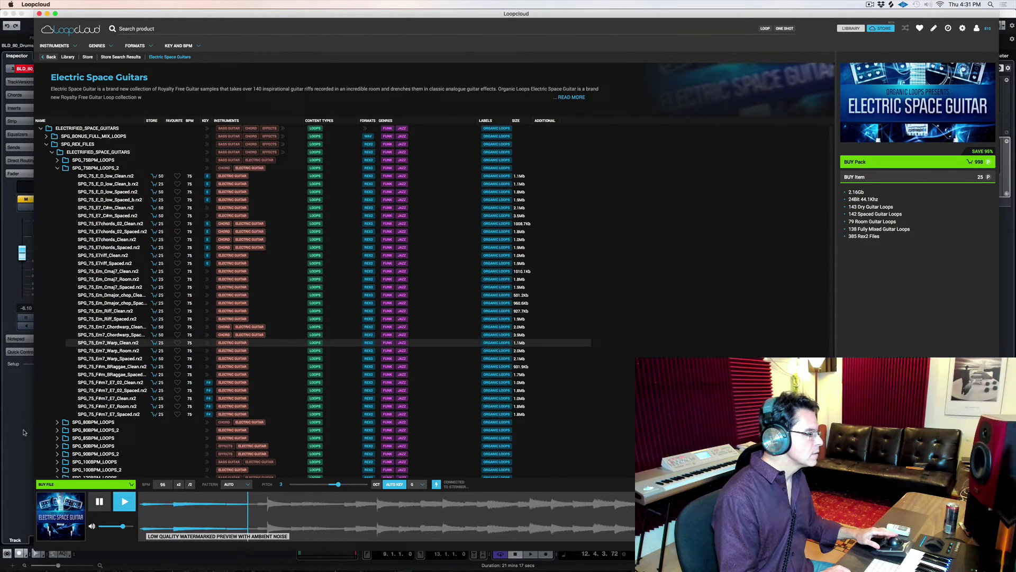
# Step: Return to the Cubase project and restart playback from bar 9 alongside the Loopcloud guitar preview
pyautogui.click(23, 432)
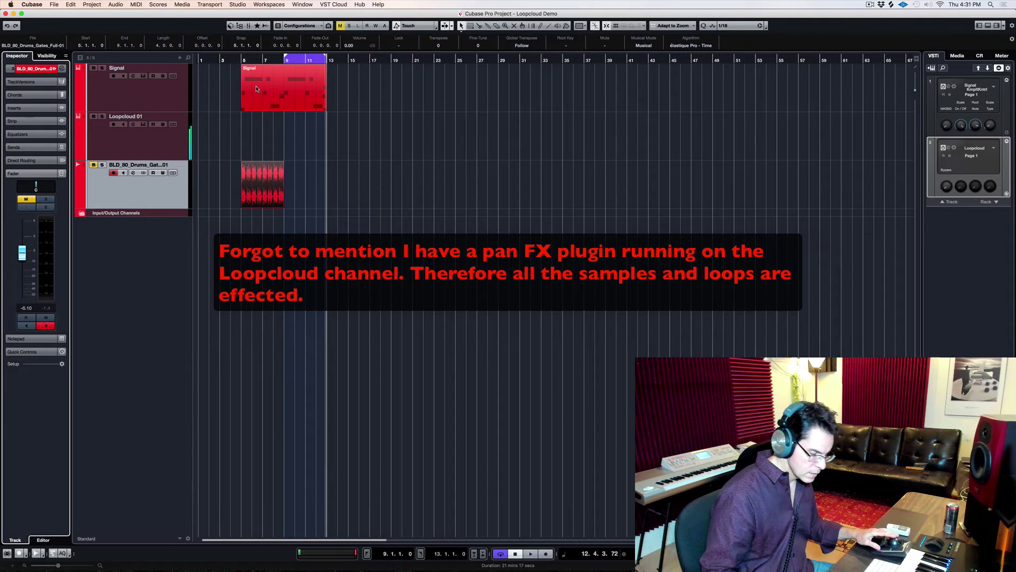
pyautogui.press('space')
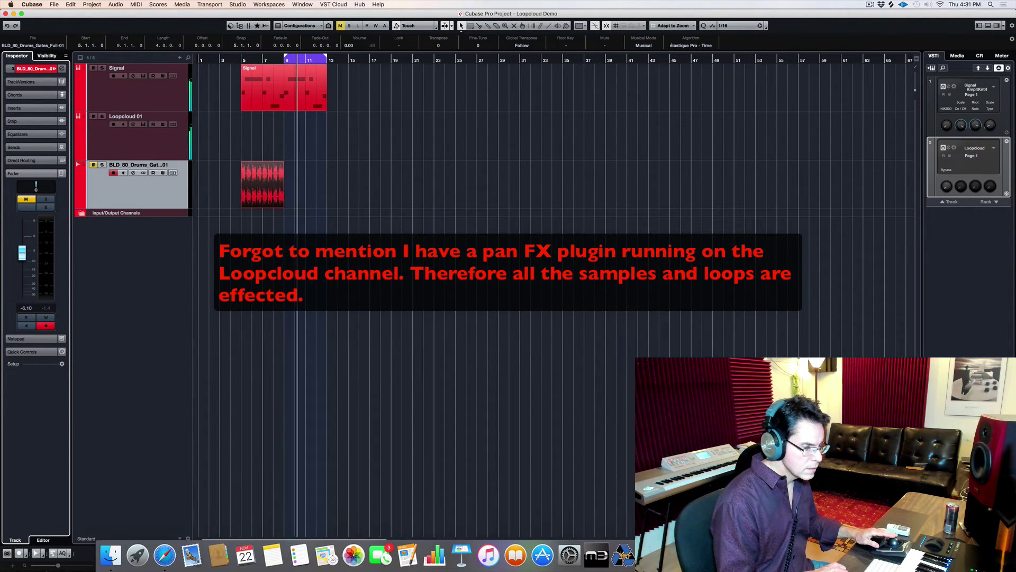
pyautogui.press('super+Tab')
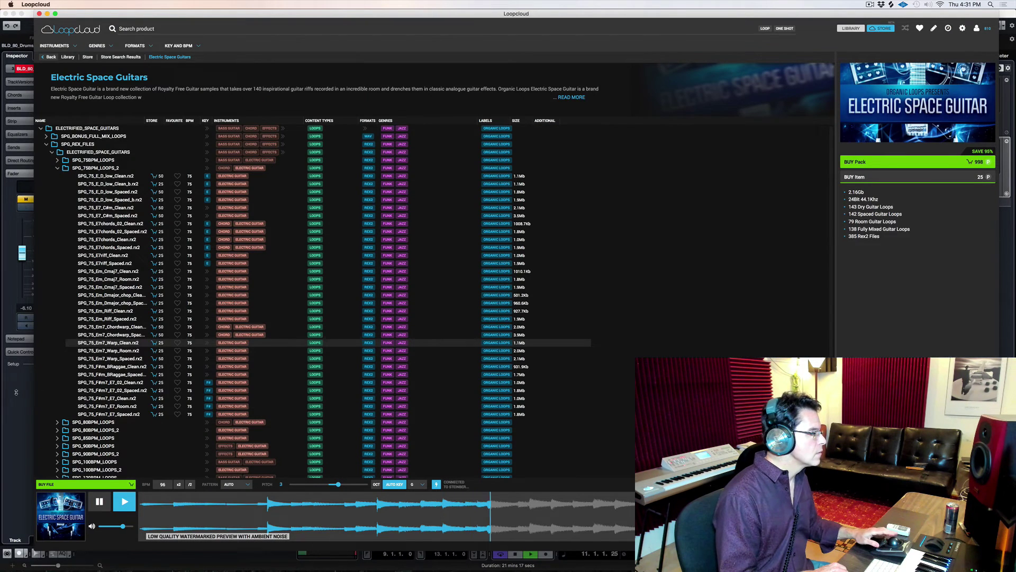
pyautogui.click(13, 385)
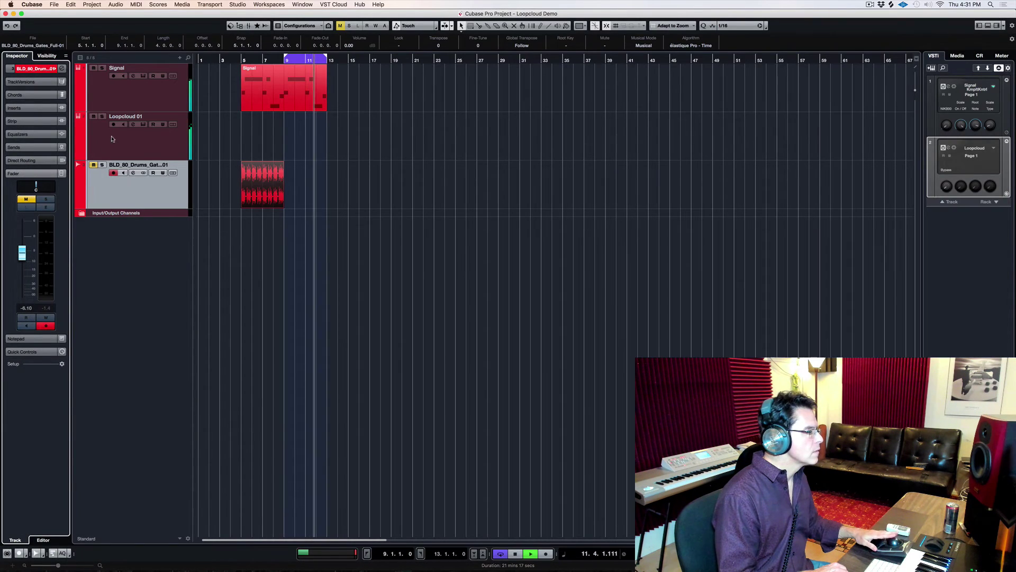
# Step: Lower the Loopcloud 01 track's Inspector fader to -13.1
pyautogui.scroll(-2, 33, 372)
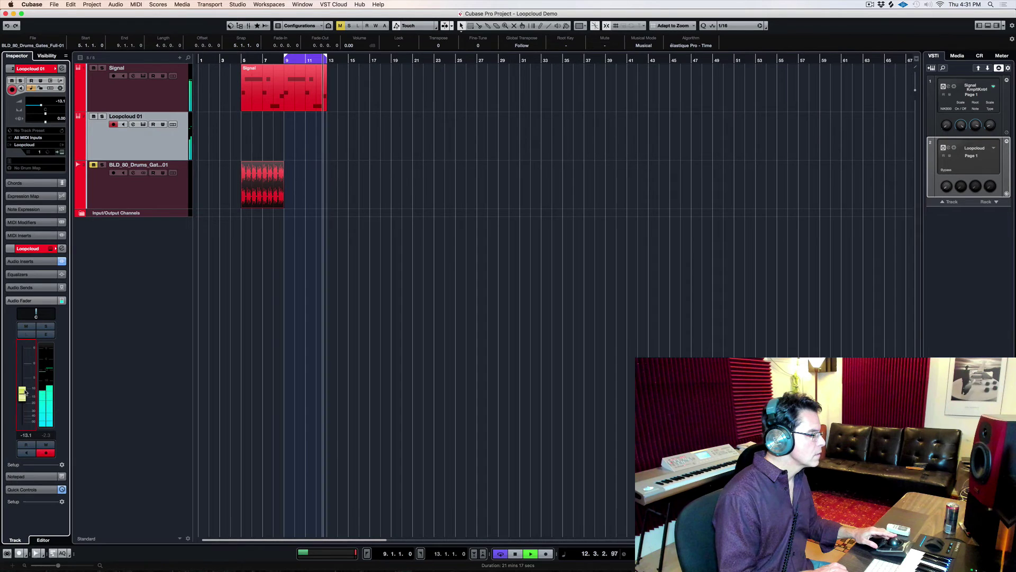